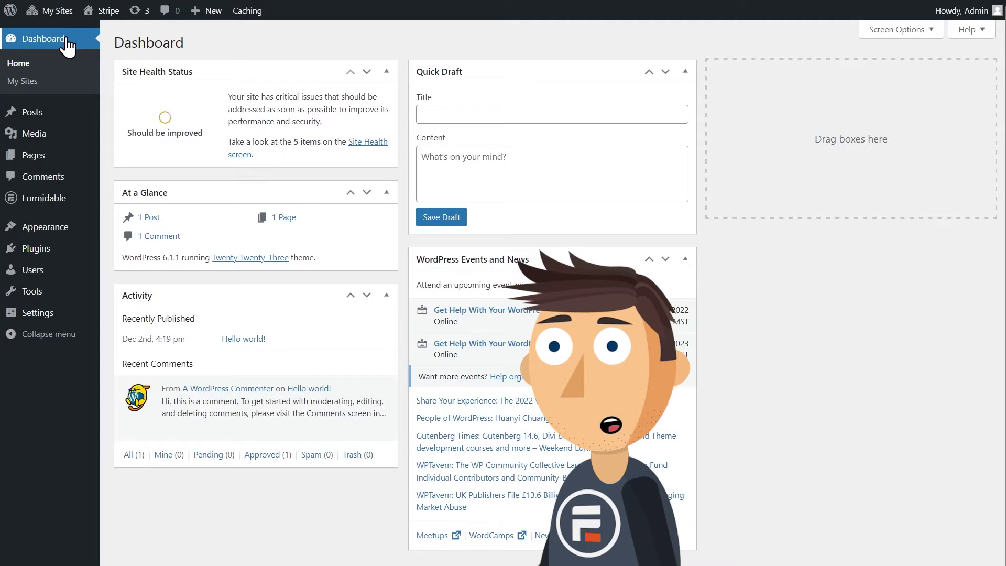
# Open the Formidable Add-Ons page and scroll through the available add-ons.
pyautogui.moveTo(44, 205)
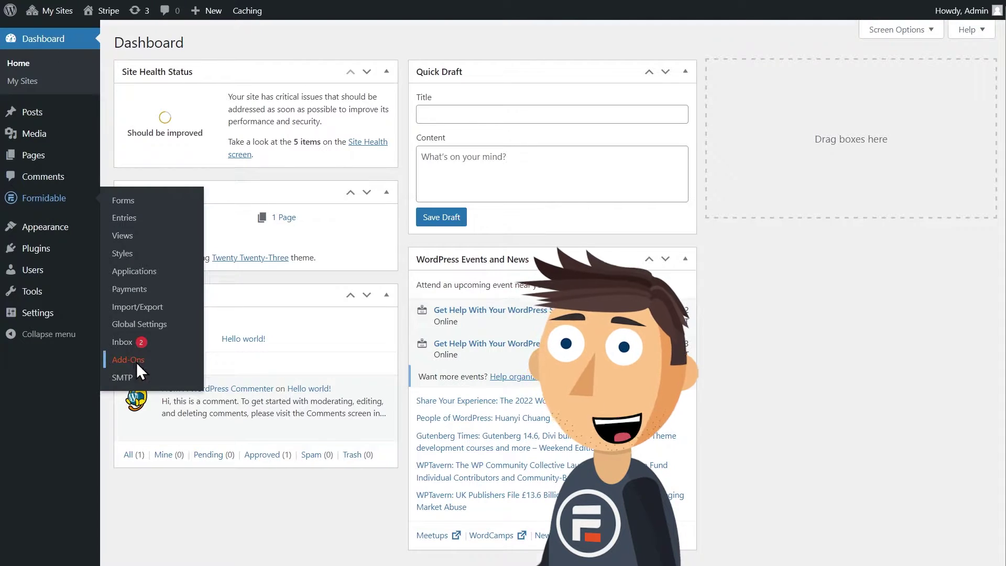
pyautogui.click(135, 360)
pyautogui.scroll(-7, 419, 301)
pyautogui.scroll(-15, 420, 289)
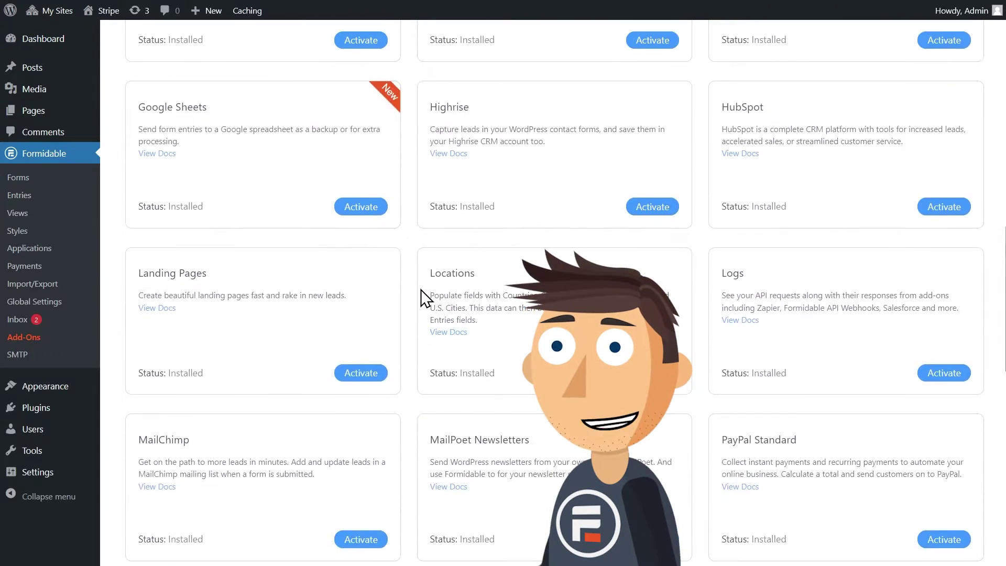
pyautogui.scroll(-1, 420, 289)
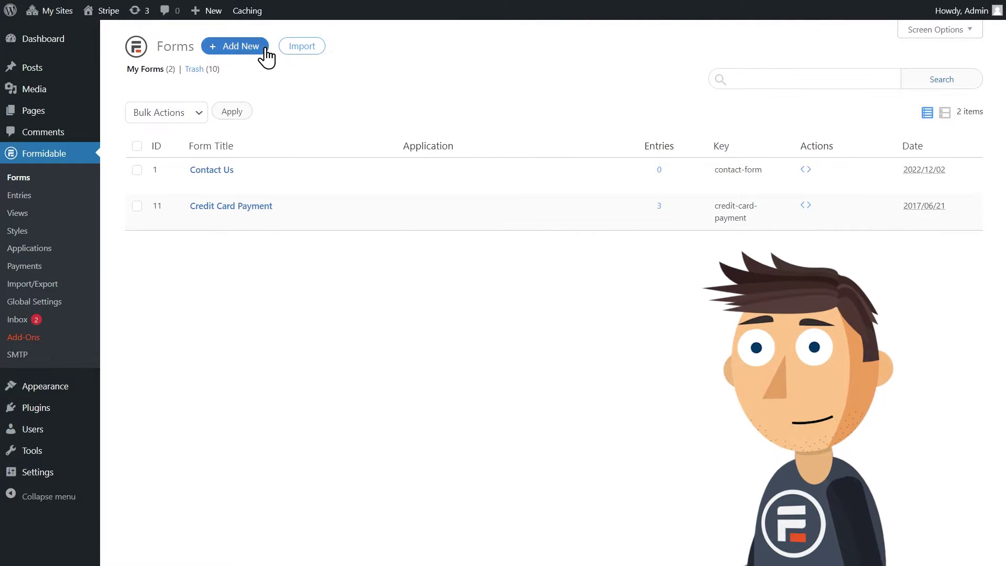
# Start a new blank form and begin naming it 'Link'.
pyautogui.click(265, 50)
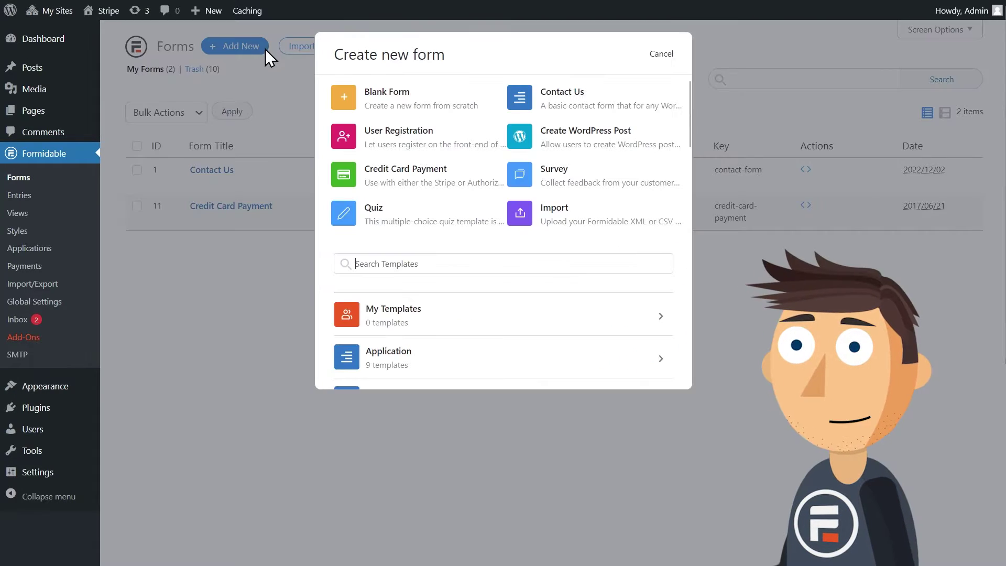
pyautogui.click(377, 107)
pyautogui.write('Link by Stripe')
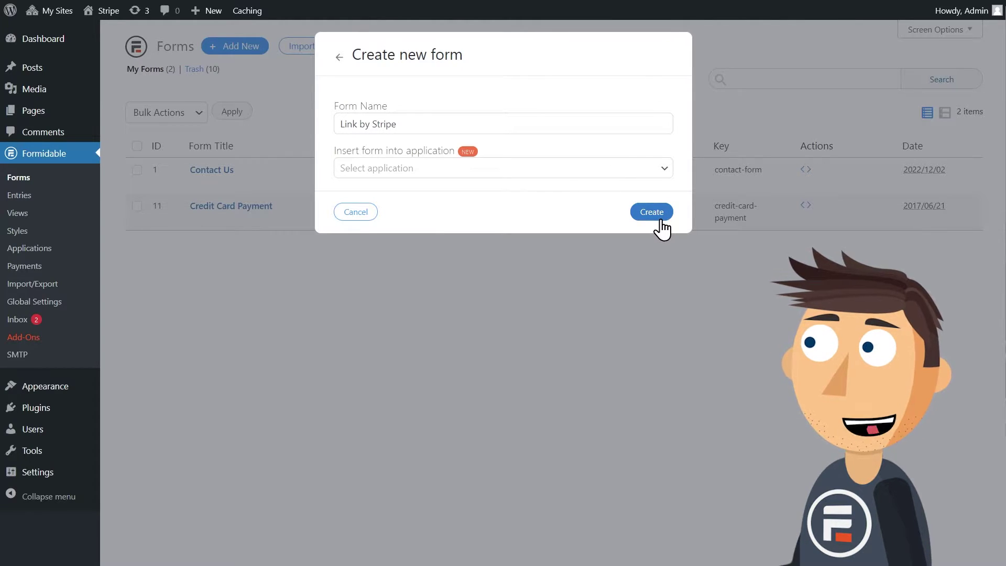
# Create the form, then add an Email field and a Credit Card field and update it.
pyautogui.click(661, 220)
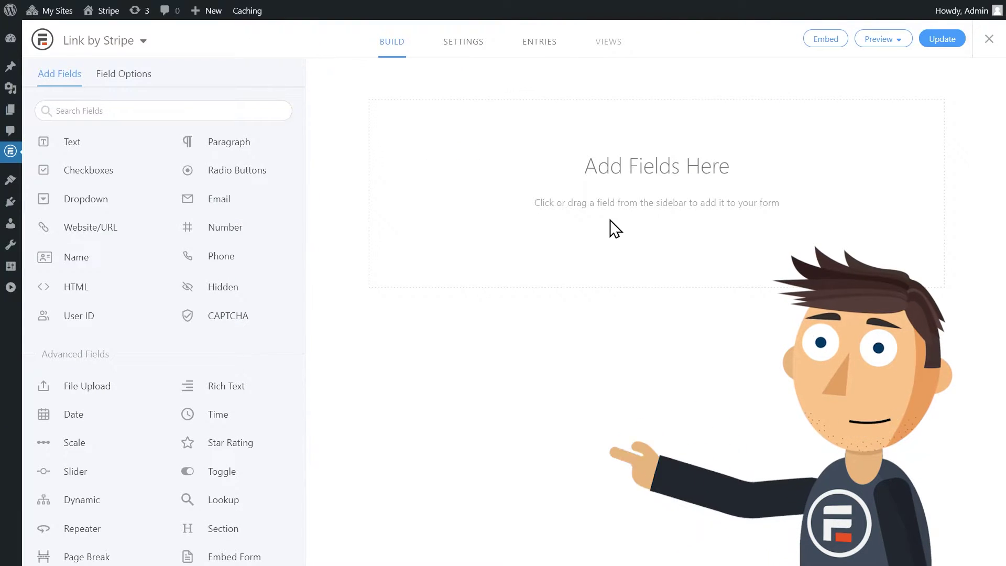
pyautogui.click(232, 199)
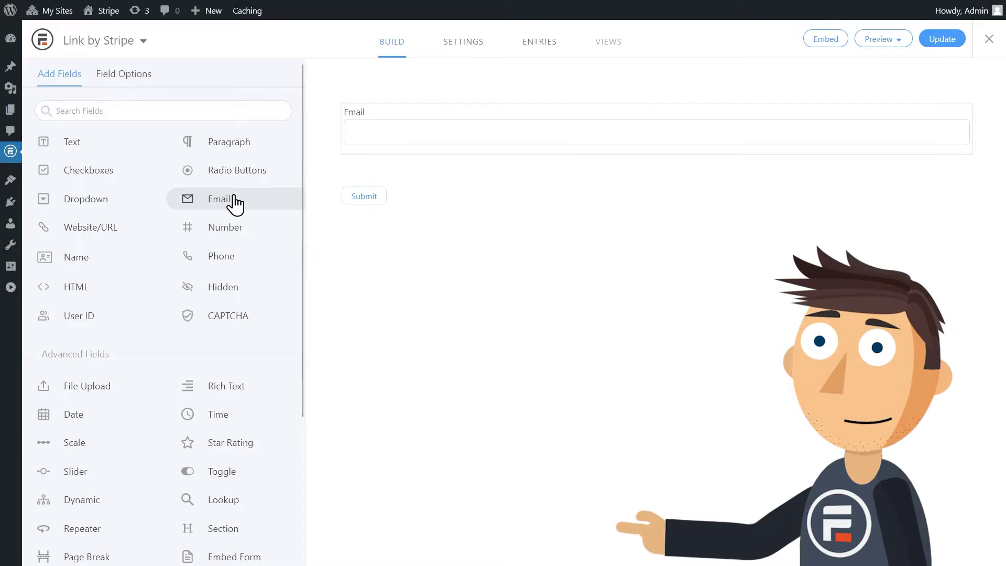
pyautogui.scroll(-5, 199, 229)
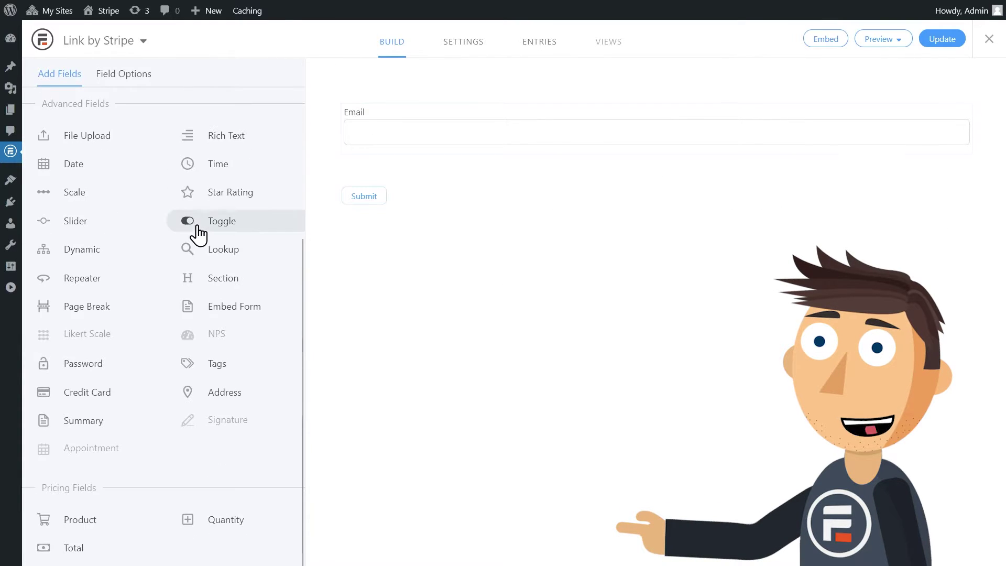
pyautogui.click(108, 398)
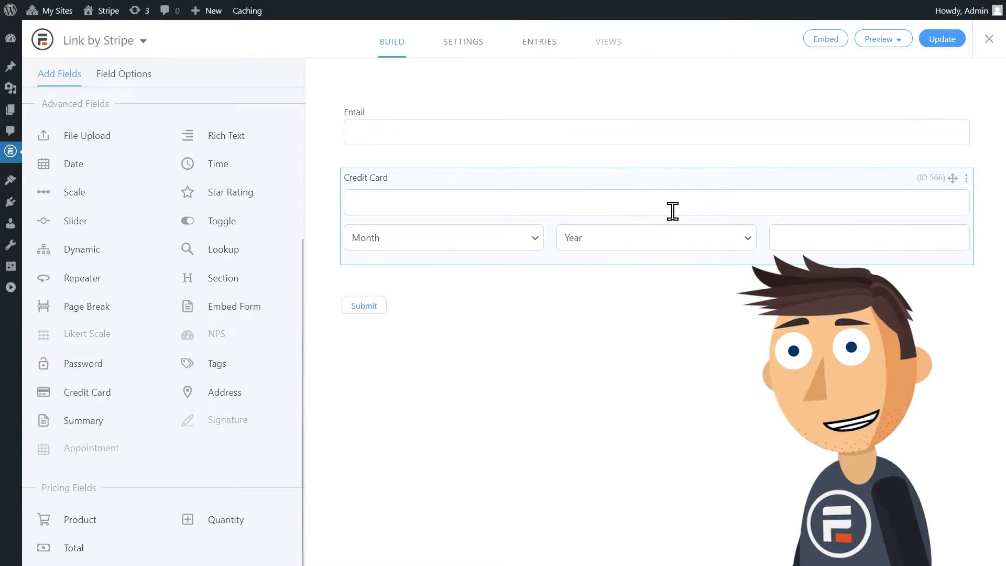
pyautogui.click(943, 40)
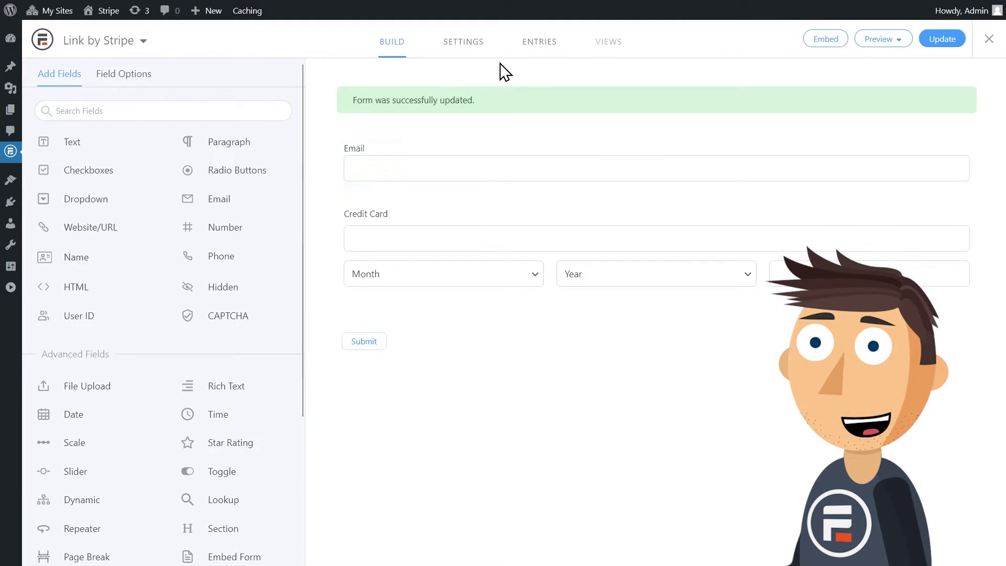
# Add a Collect a Payment action in form settings with Stripe Link enabled.
pyautogui.click(468, 45)
pyautogui.click(137, 125)
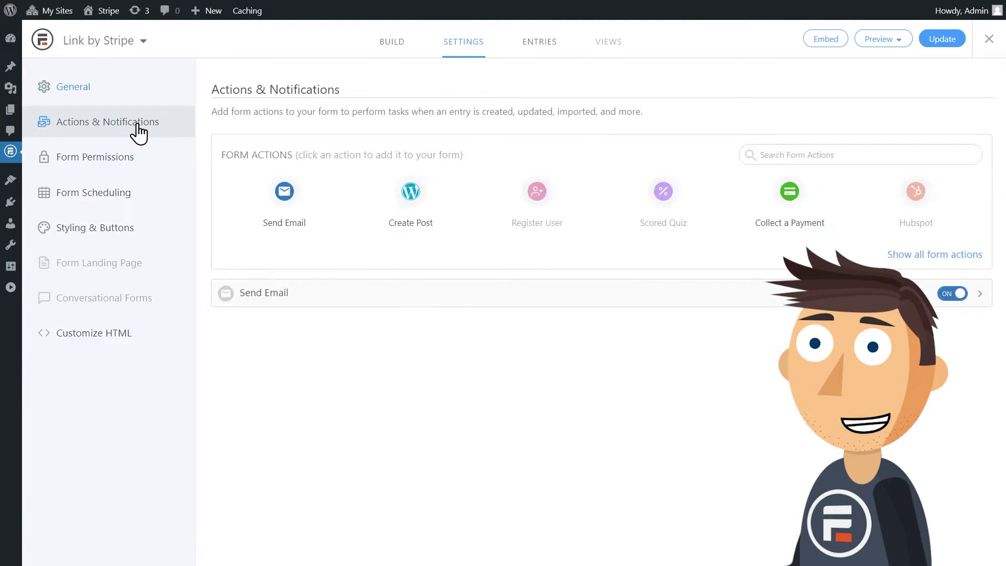
pyautogui.click(788, 216)
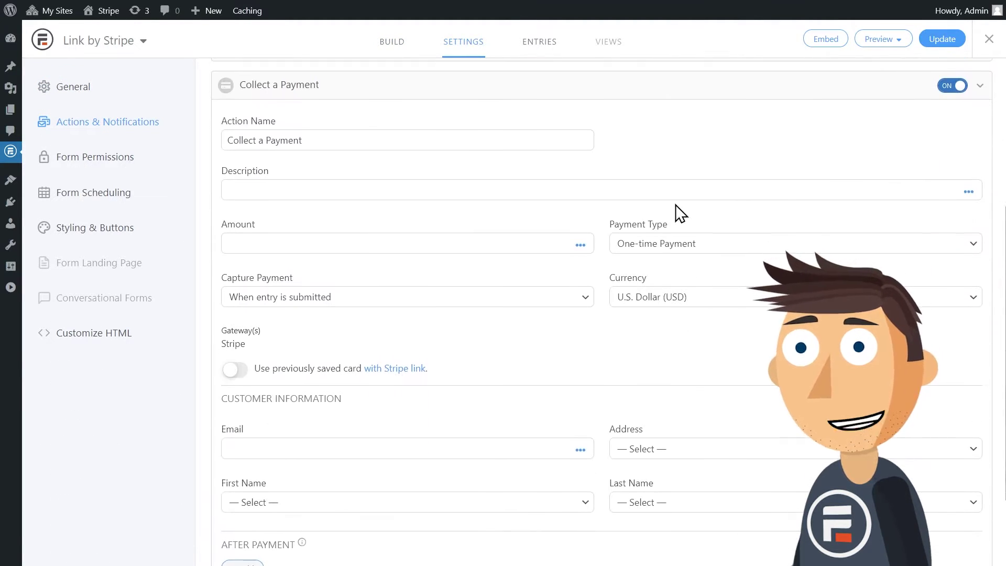
pyautogui.click(234, 370)
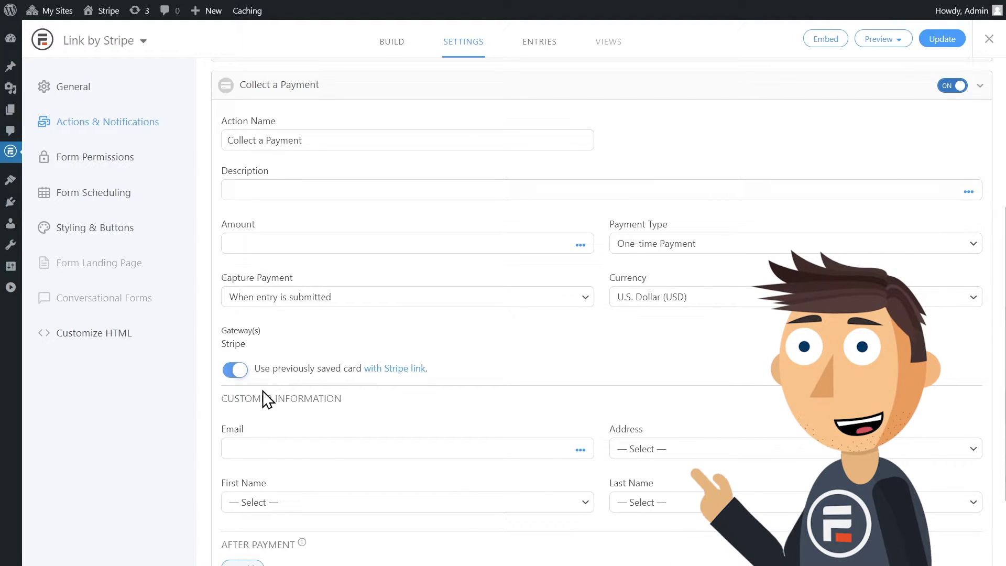
# Map the payment's customer email to the form's Email field.
pyautogui.click(580, 449)
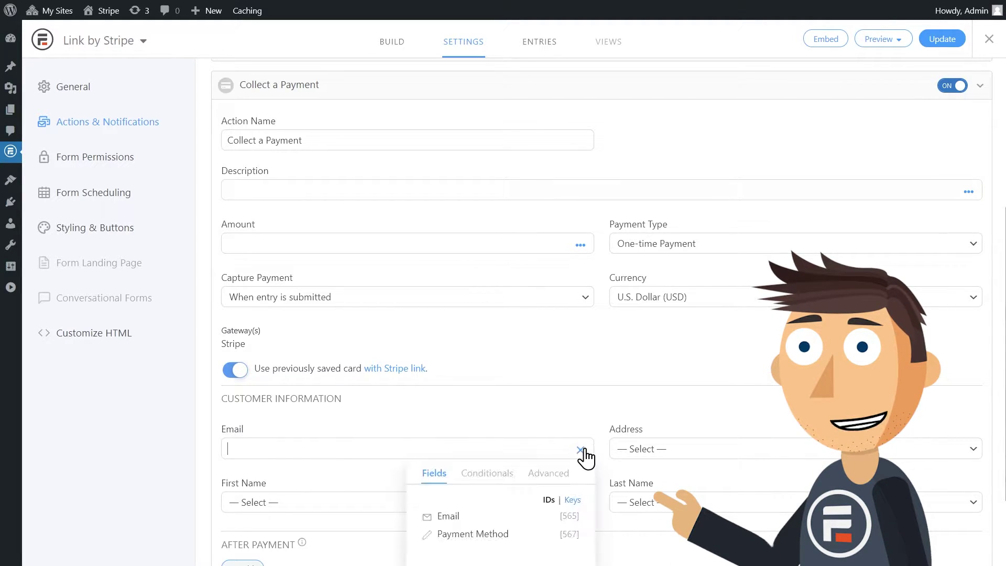
pyautogui.click(497, 520)
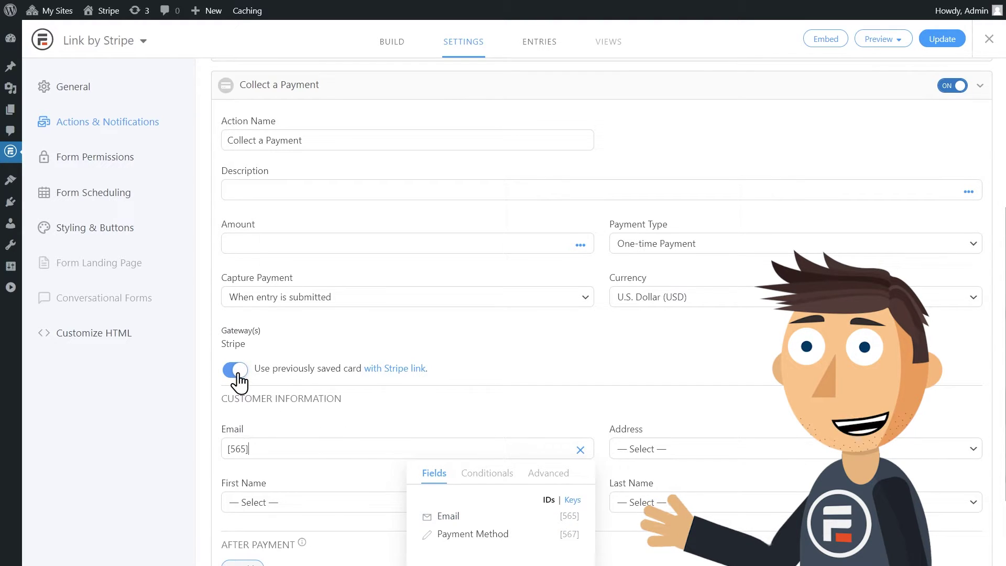
pyautogui.click(461, 403)
# Describe the payment as 'Link by Stripe', fill in the amount, and save the action.
pyautogui.click(425, 182)
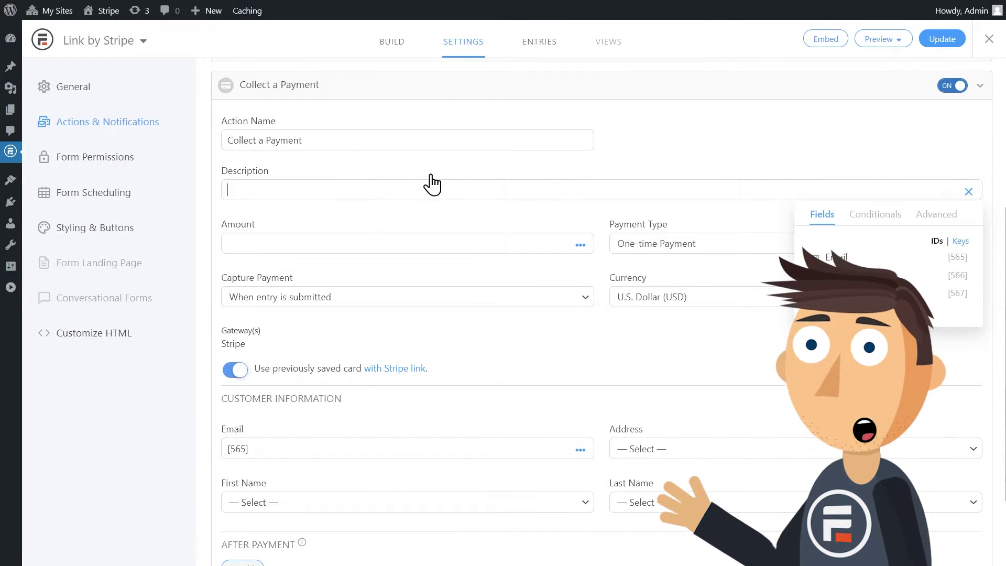
pyautogui.write('Link by S')
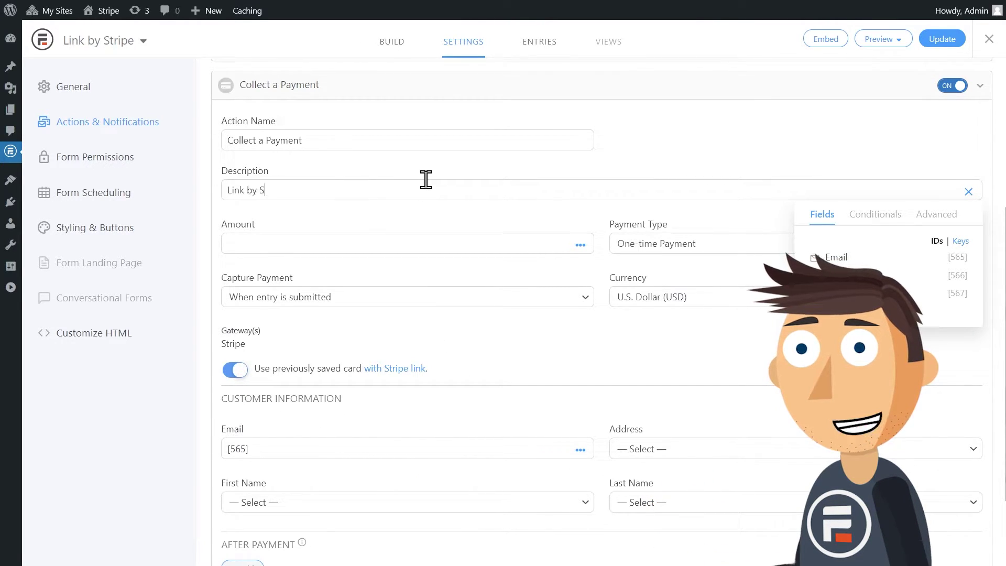
pyautogui.write('tripe')
pyautogui.click(370, 243)
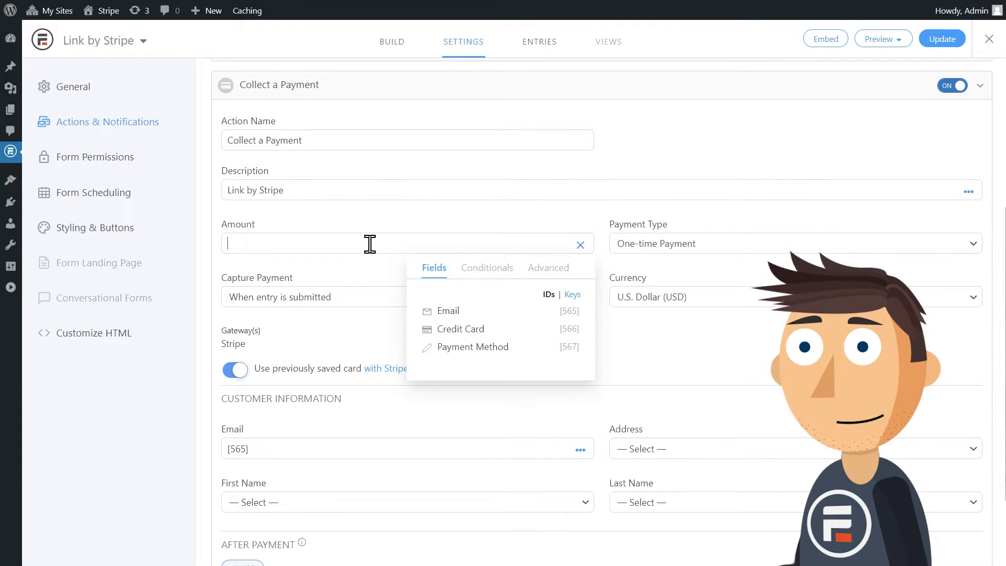
pyautogui.click(653, 360)
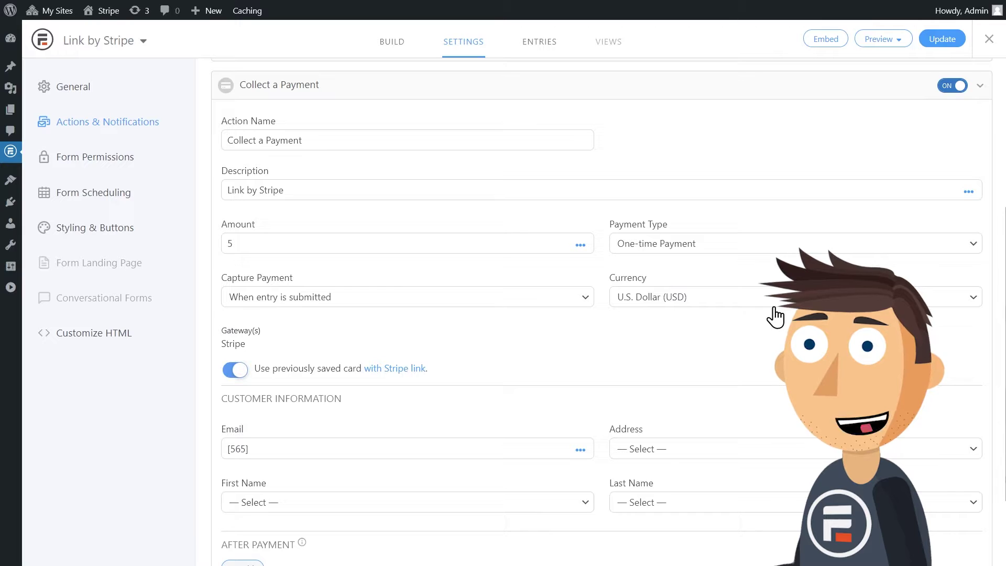
pyautogui.click(938, 43)
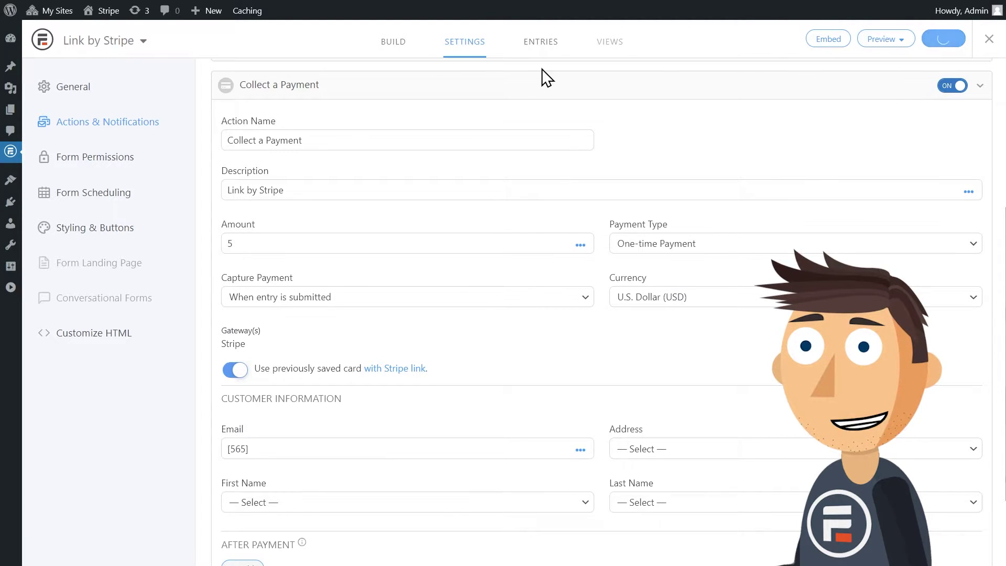
# Return to the builder and preview the form on a blank page.
pyautogui.click(390, 46)
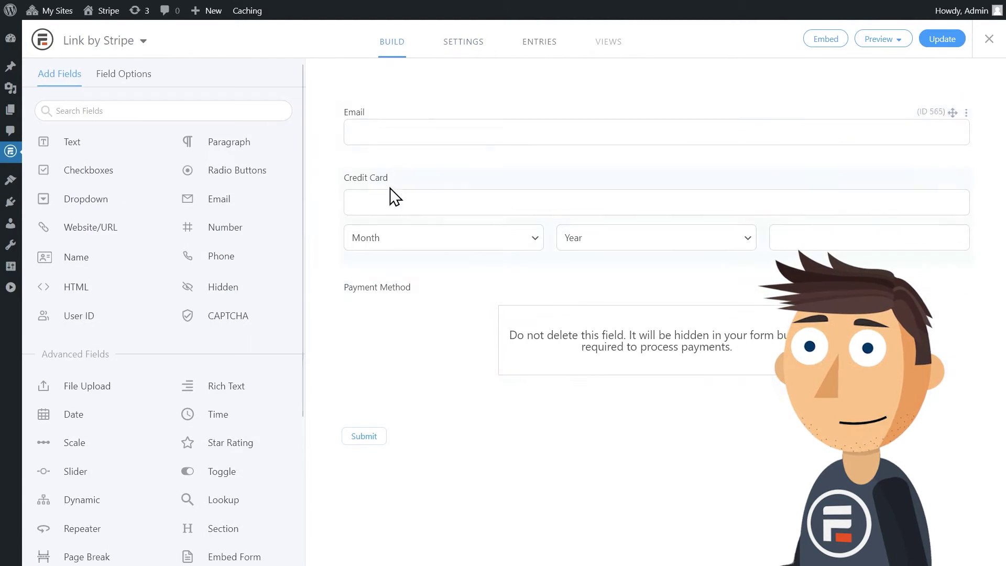
pyautogui.click(891, 40)
pyautogui.click(895, 62)
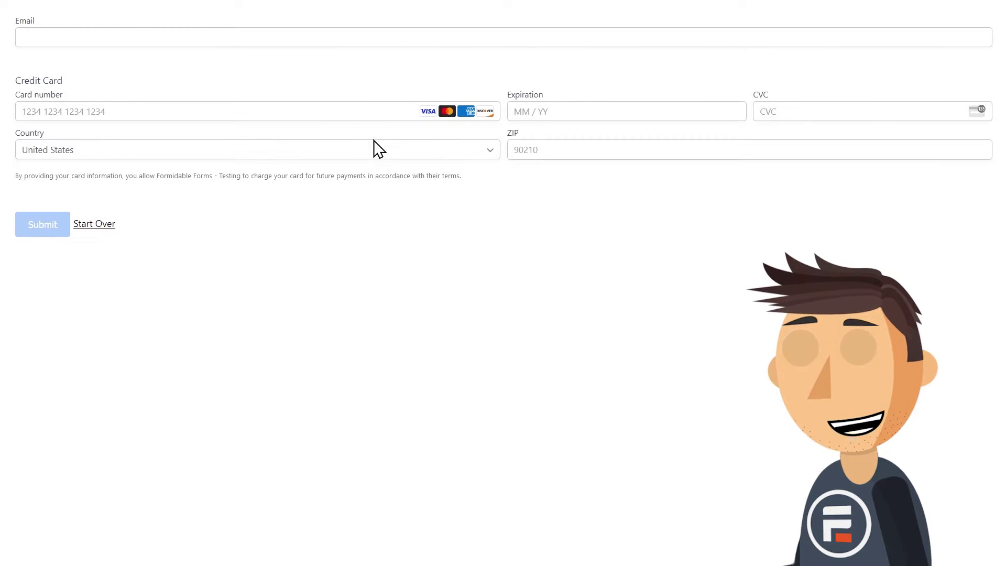
# Enter the test email, opt in to saving info with Link, and add a phone number.
pyautogui.write('email@test.com')
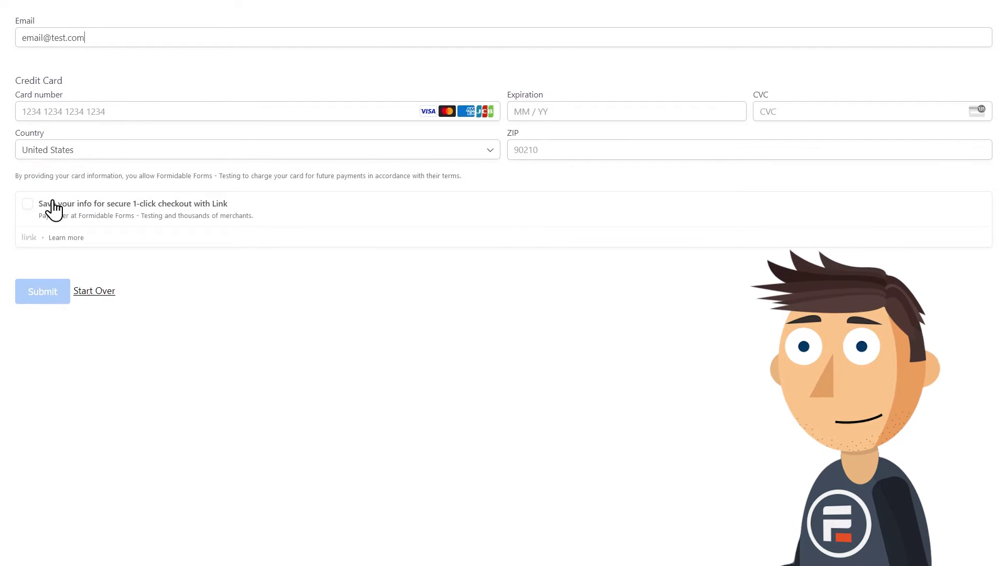
pyautogui.click(27, 204)
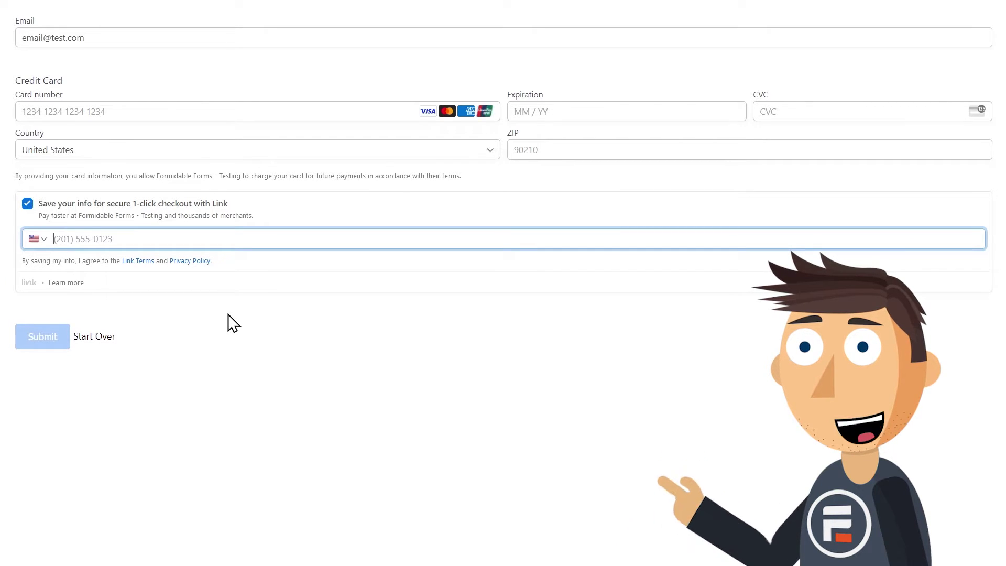
pyautogui.write('1 (234) 567-8900')
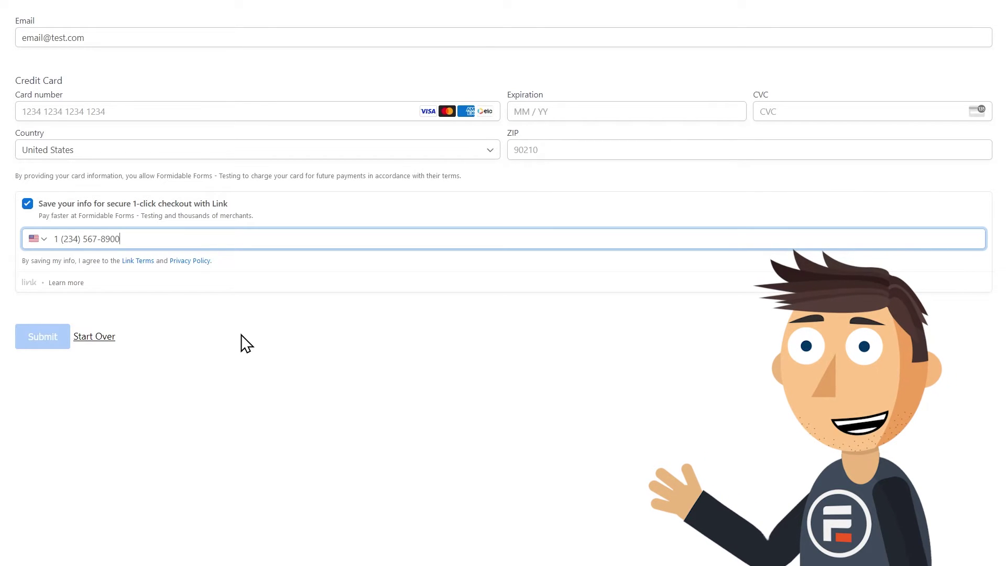
pyautogui.click(352, 320)
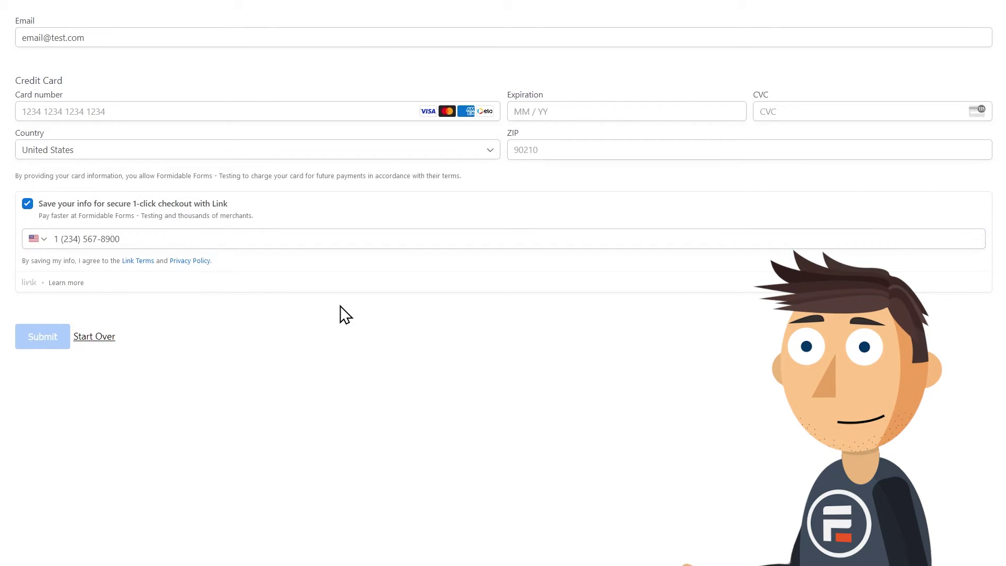
# Fill in Stripe's test Visa card number, expiry, security code and ZIP code.
pyautogui.click(202, 115)
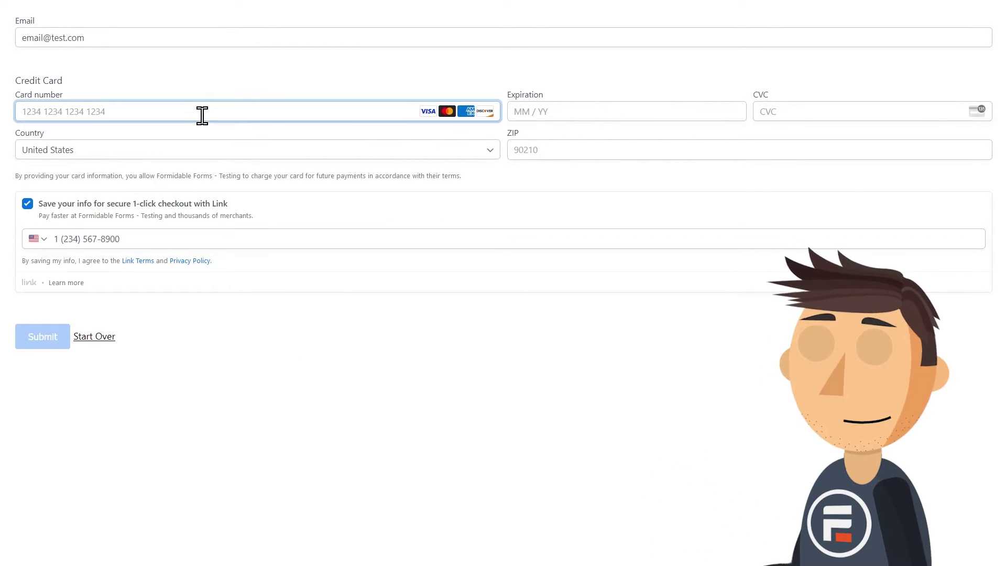
pyautogui.write('4242 4242 4242 4242')
pyautogui.click(601, 111)
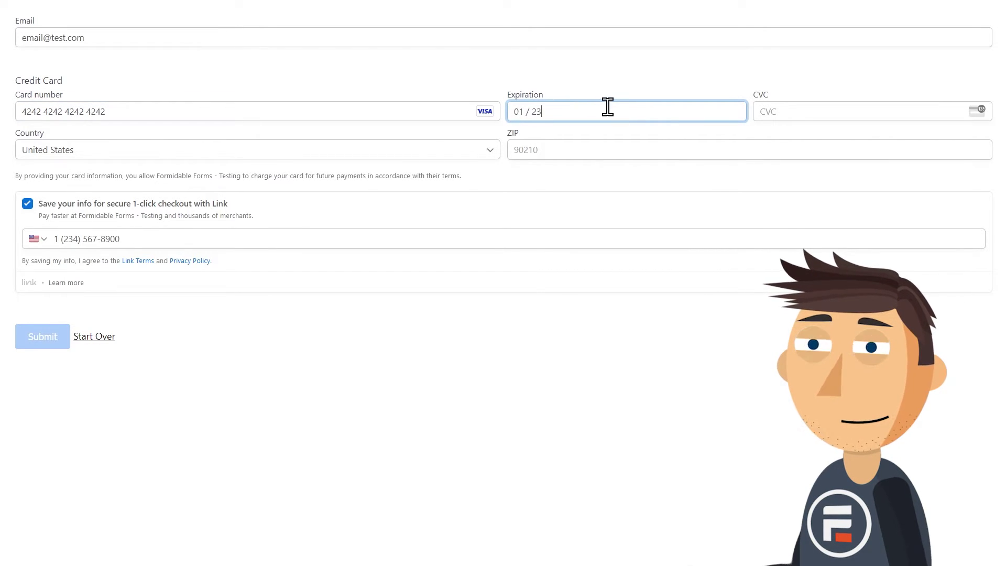
pyautogui.click(799, 111)
pyautogui.write('456')
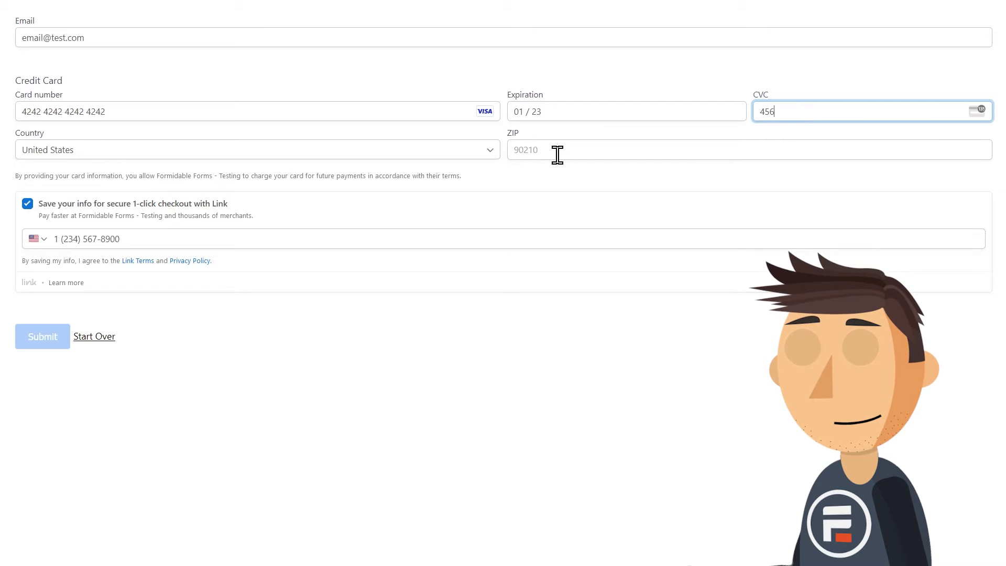
pyautogui.click(557, 151)
pyautogui.write('12345')
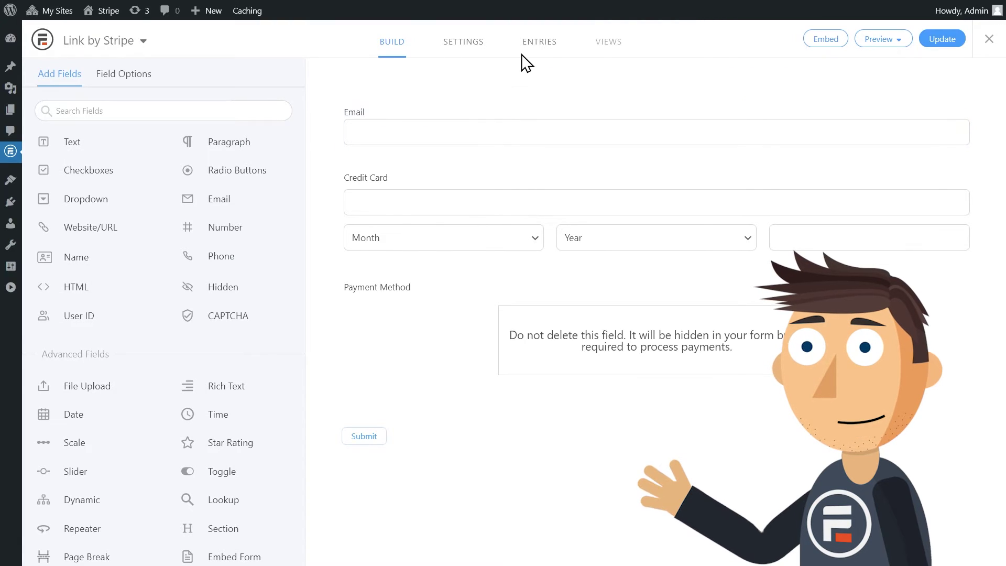
# Check the test entry, reopen the blank-page preview, and enter the test email and Link verification code.
pyautogui.click(528, 44)
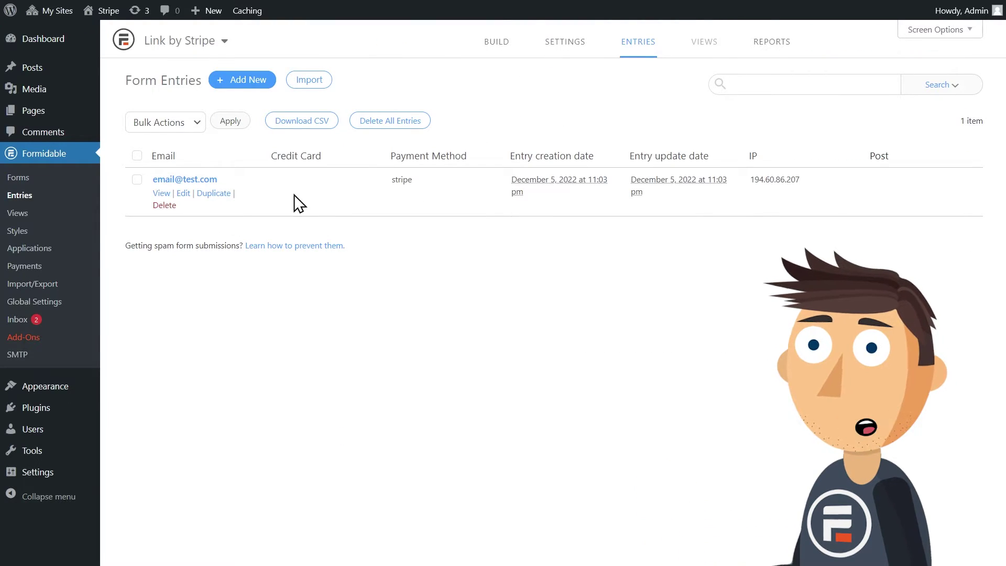
pyautogui.click(493, 55)
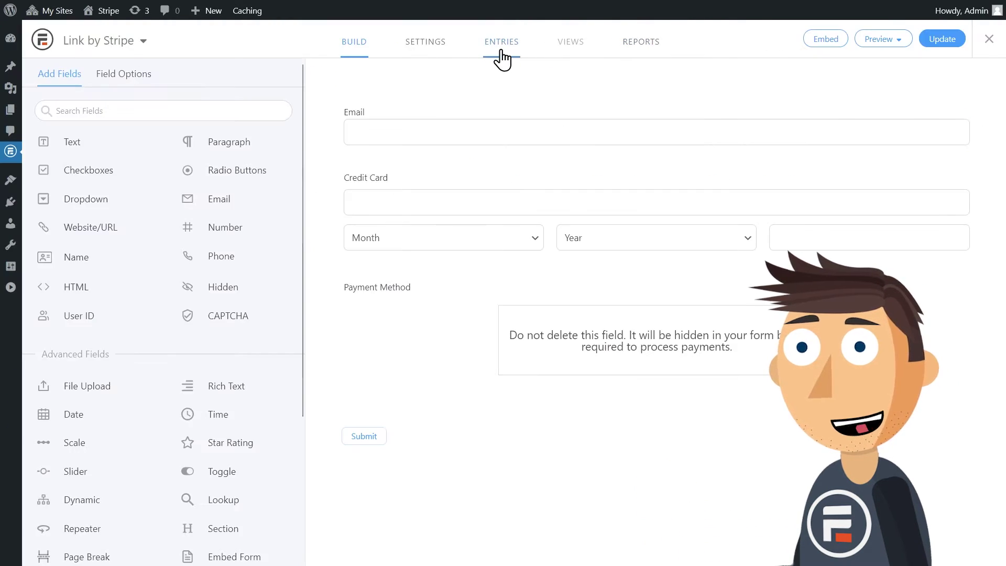
pyautogui.click(882, 39)
pyautogui.click(894, 54)
pyautogui.click(769, 36)
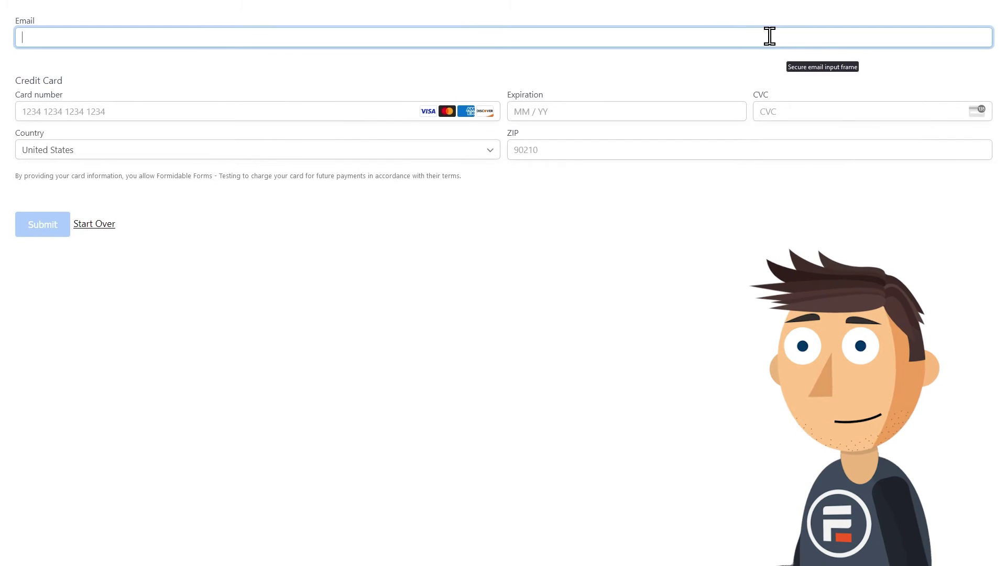
pyautogui.write('email@test.com')
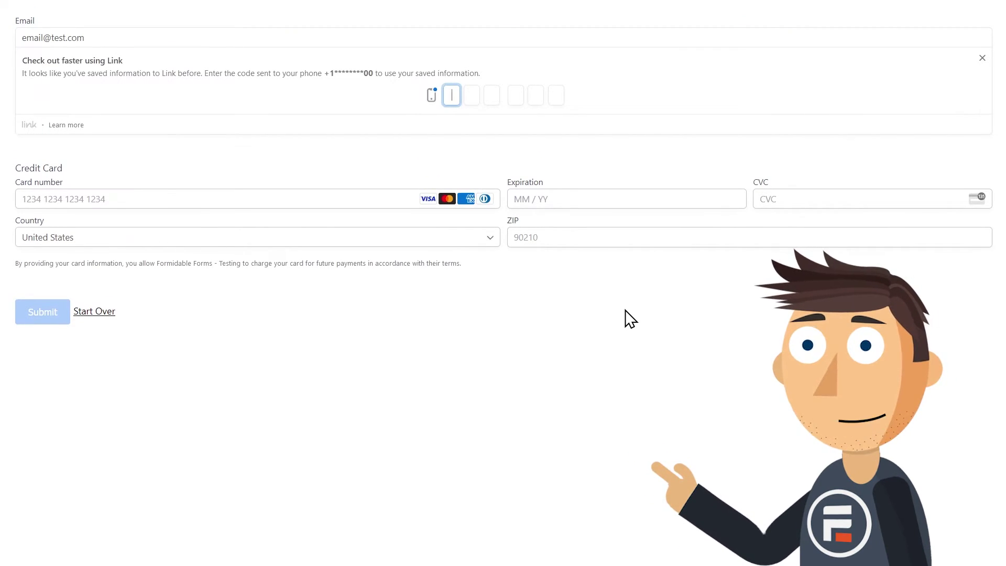
pyautogui.write('123456')
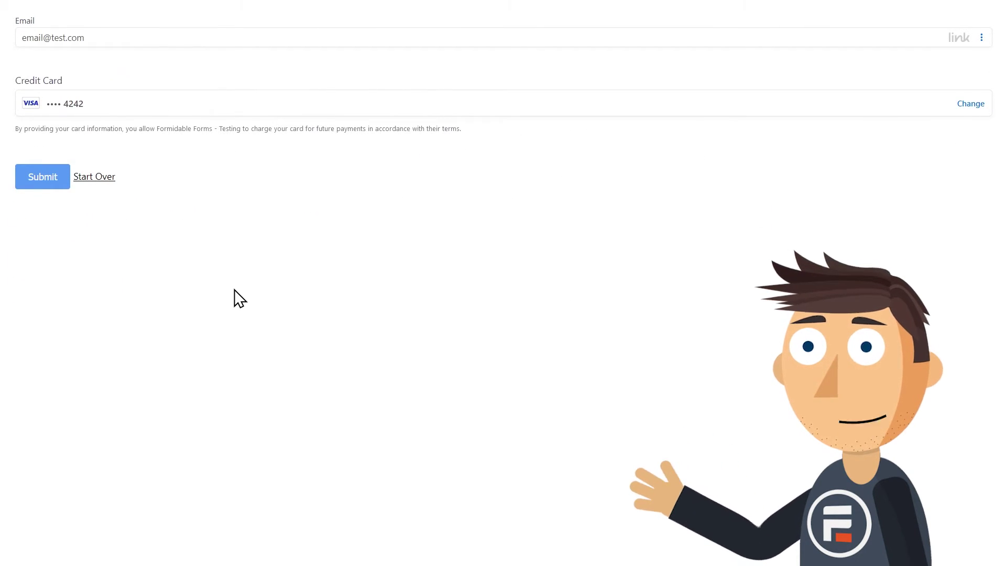
pyautogui.click(32, 181)
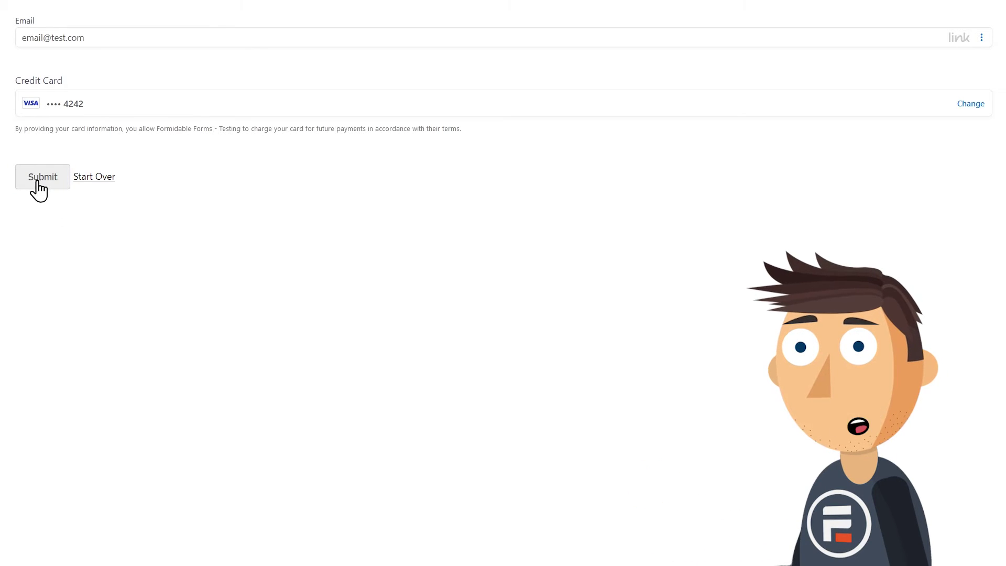